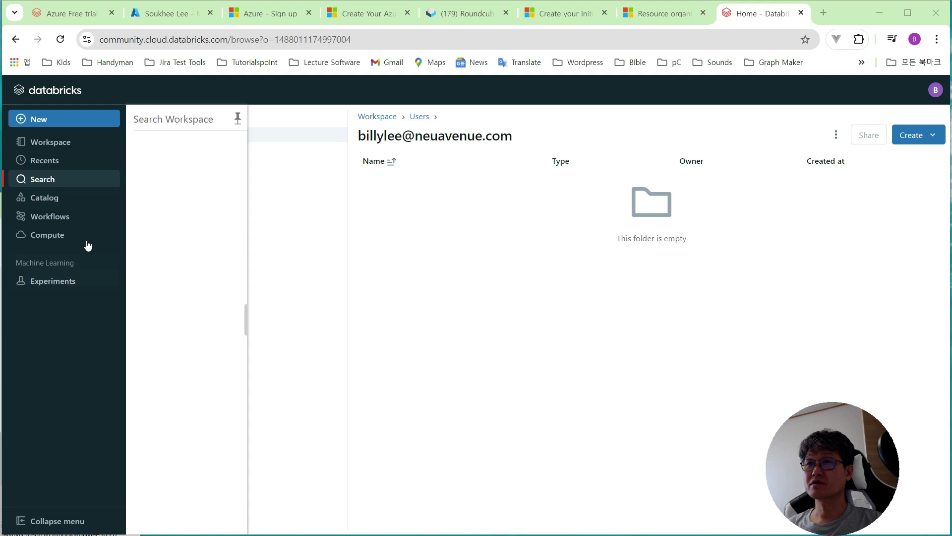
Look through the Recents, Search, Compute and Workspace sections and the options for creating new items.
left_click(69, 216)
left_click(59, 237)
left_click(50, 161)
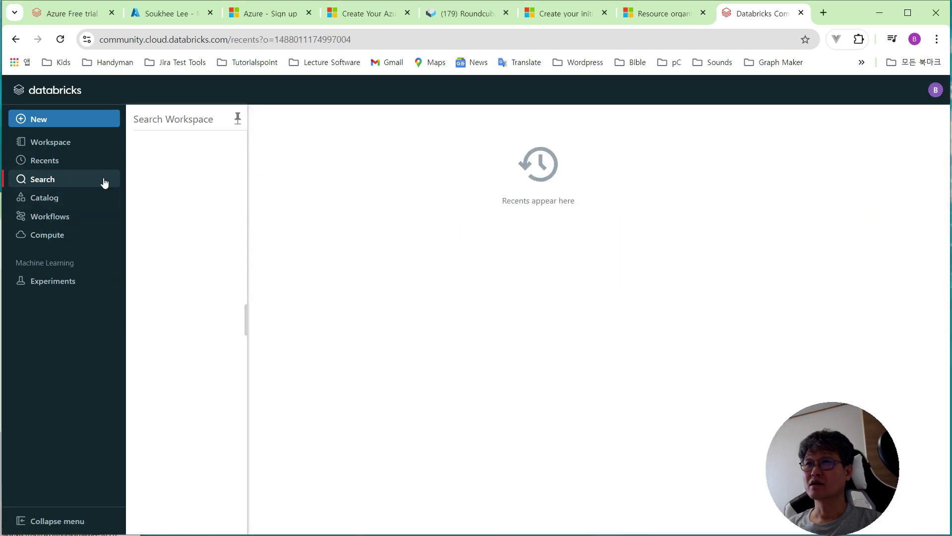
left_click(47, 183)
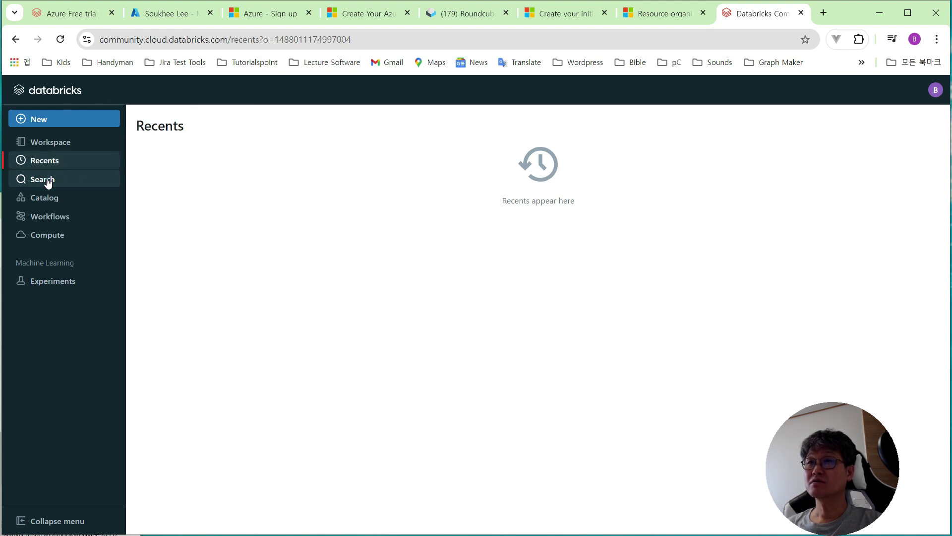
left_click(47, 183)
left_click(47, 183)
left_click(47, 182)
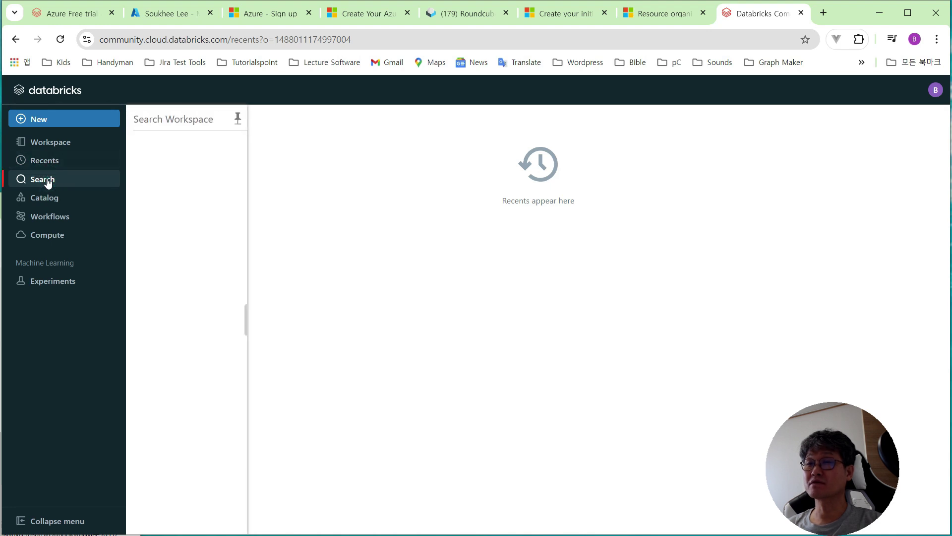
left_click(48, 183)
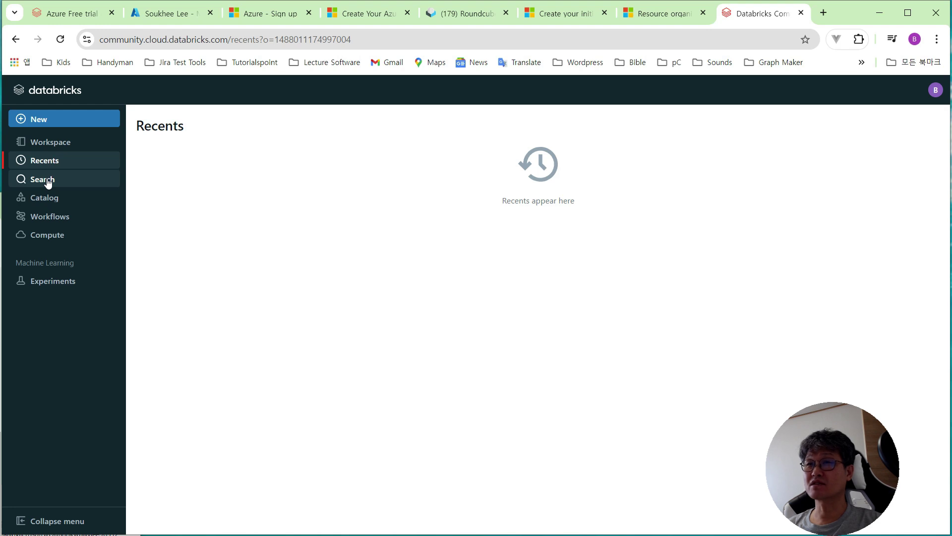
left_click(55, 242)
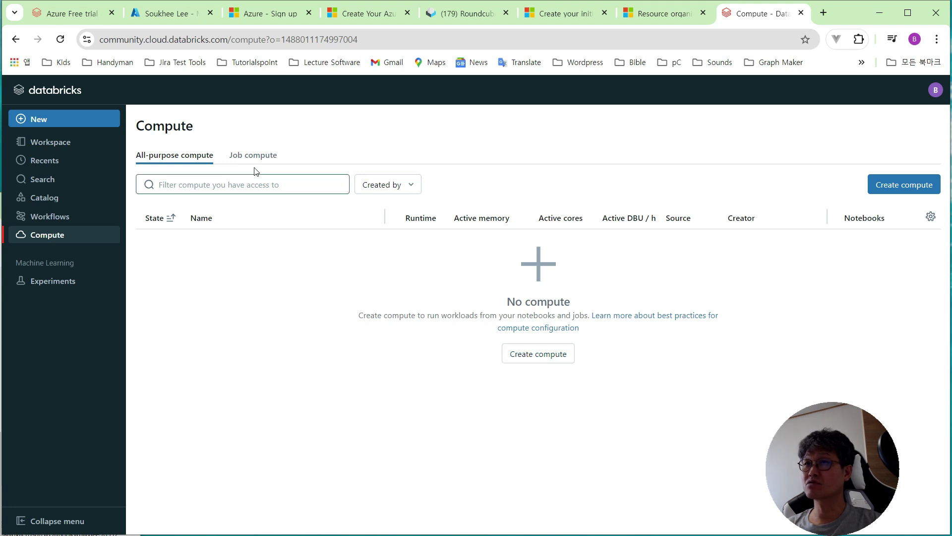
left_click(91, 145)
left_click(91, 125)
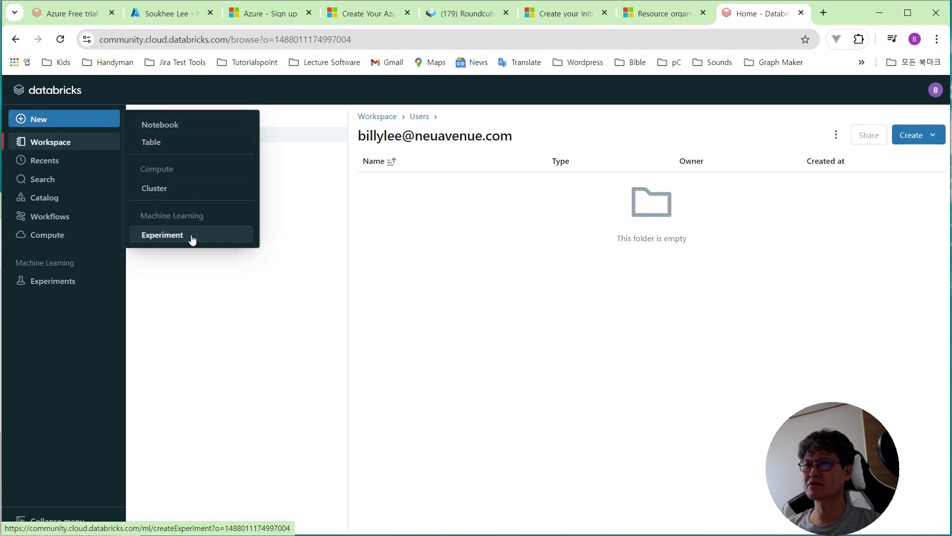
Open the form for creating a new all-purpose compute resource.
left_click(70, 239)
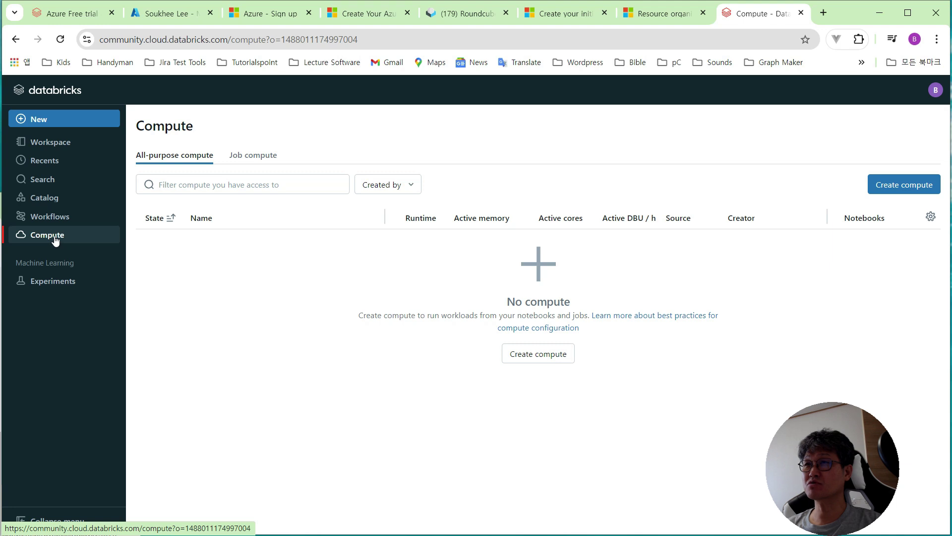
left_click(531, 356)
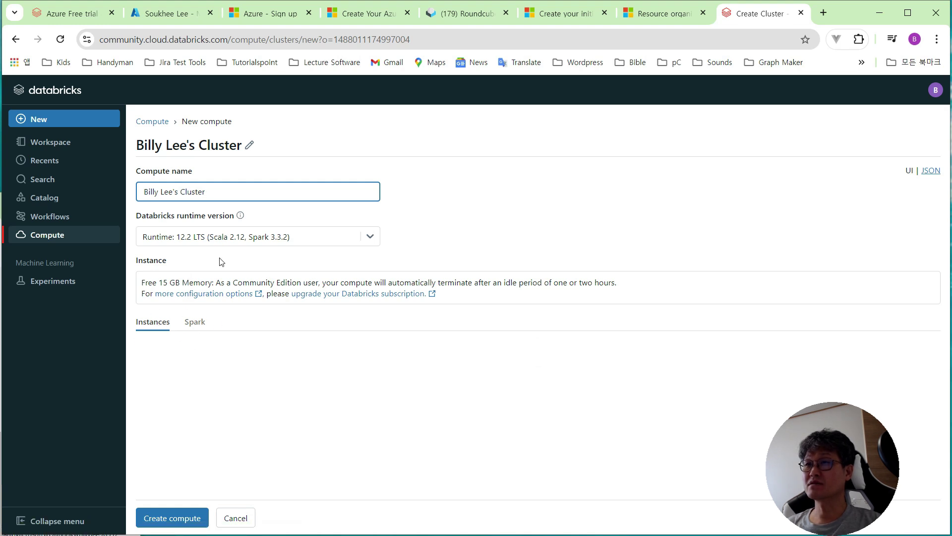
Read the Instance note about the free memory and automatic termination after an idle period.
left_click_drag(140, 284, 221, 284)
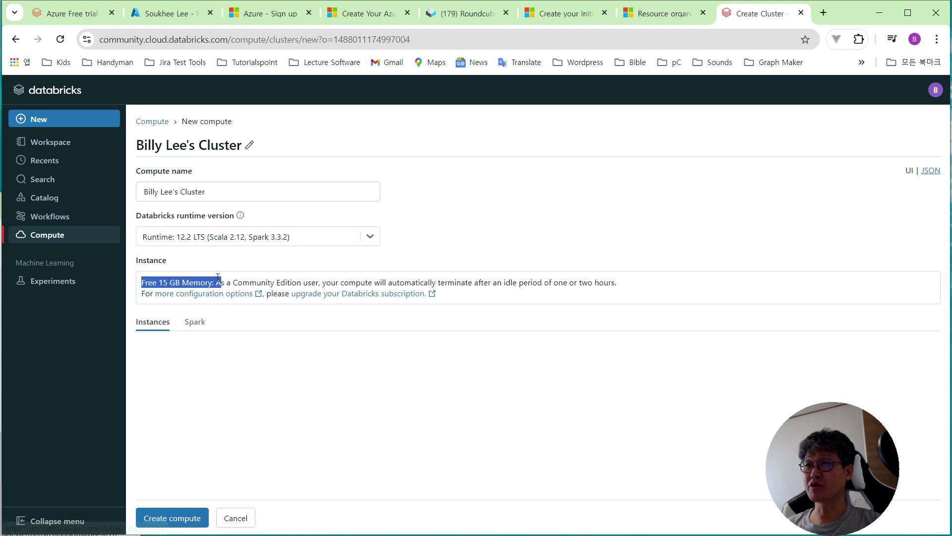
left_click(210, 284)
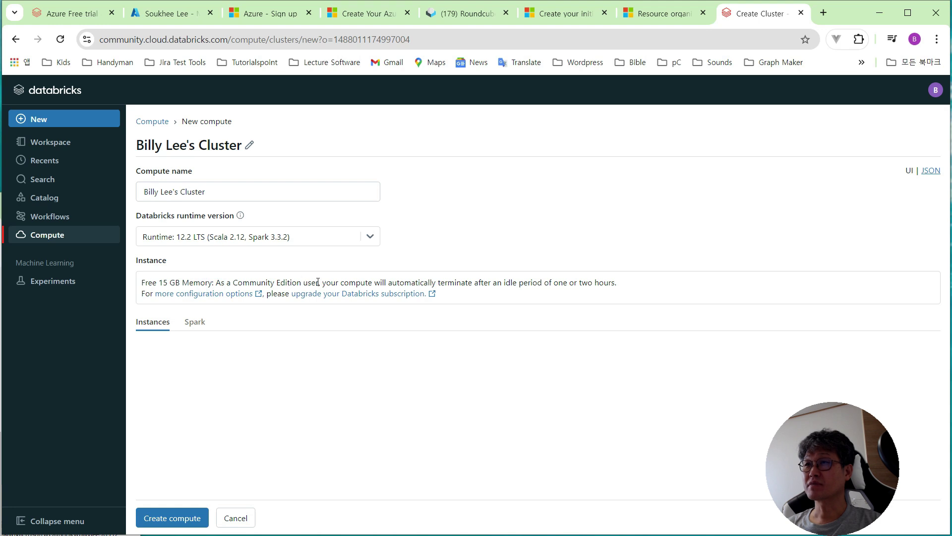
left_click_drag(323, 283, 214, 282)
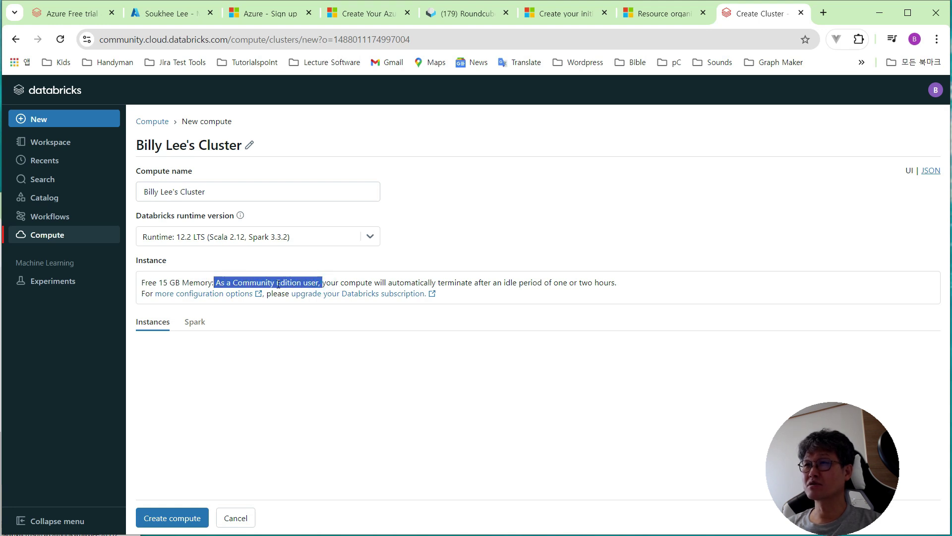
left_click(324, 283)
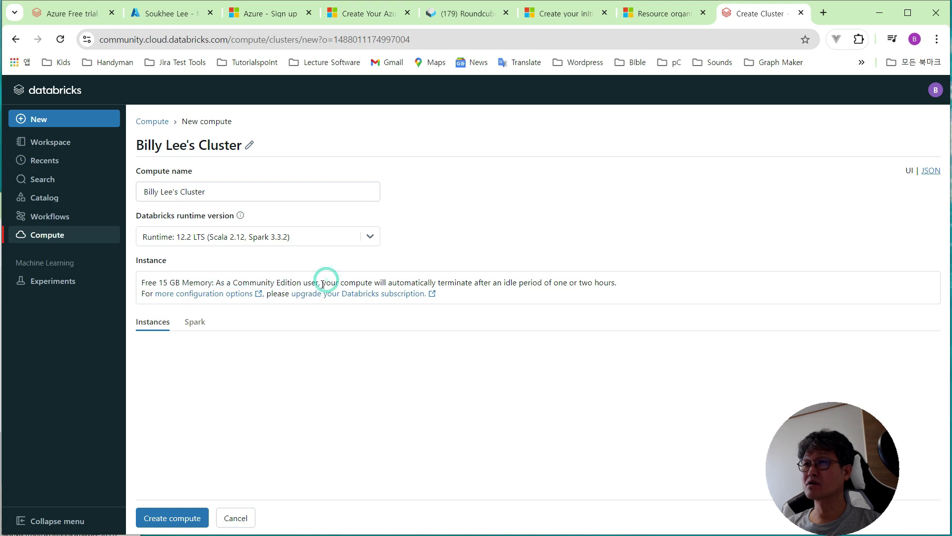
left_click_drag(323, 282, 439, 284)
double_click(467, 283)
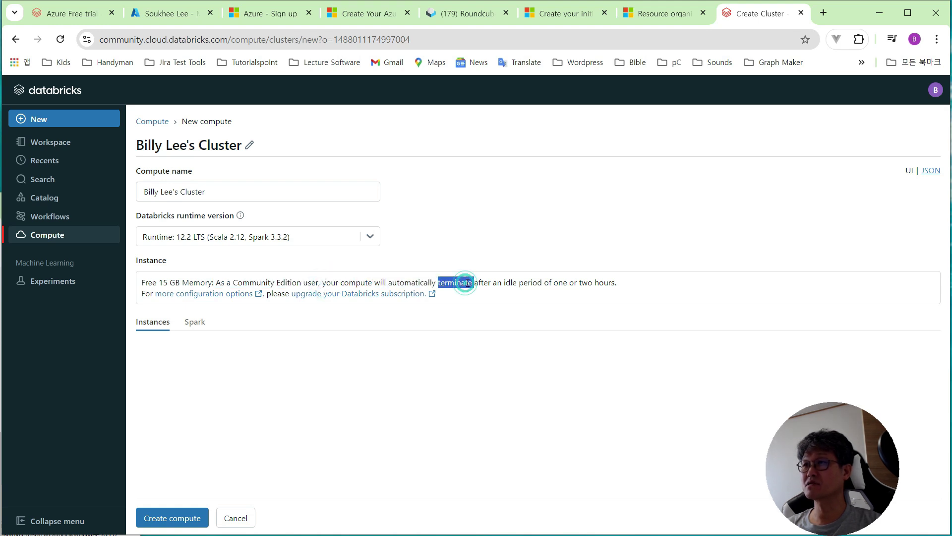
left_click_drag(504, 282, 574, 284)
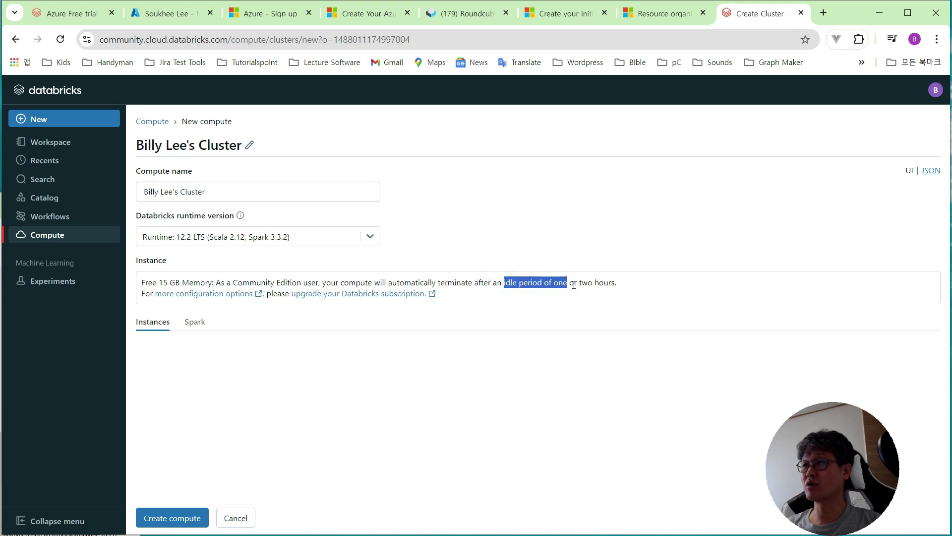
left_click(618, 286)
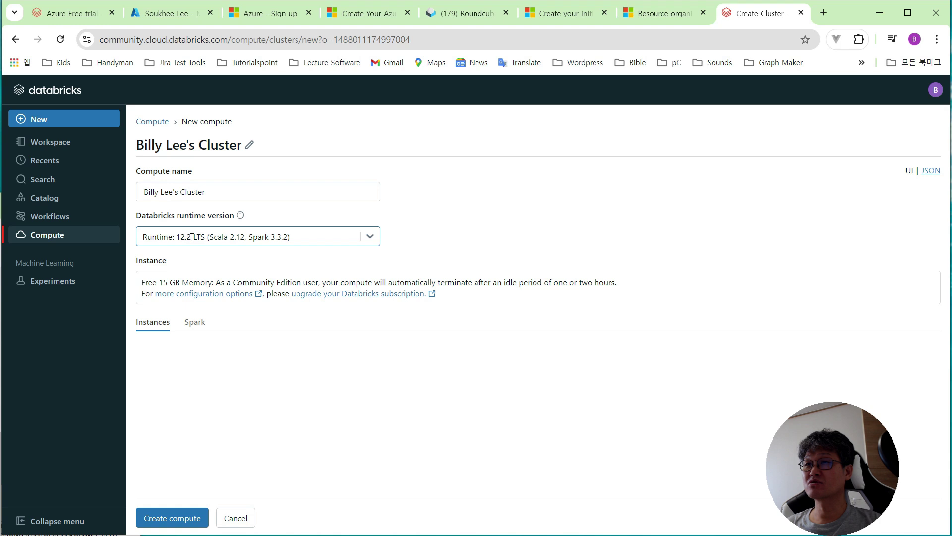
Set the Databricks runtime version to the Standard 15.4 LTS release (Scala 2.12, Spark 3.5.0).
left_click(247, 238)
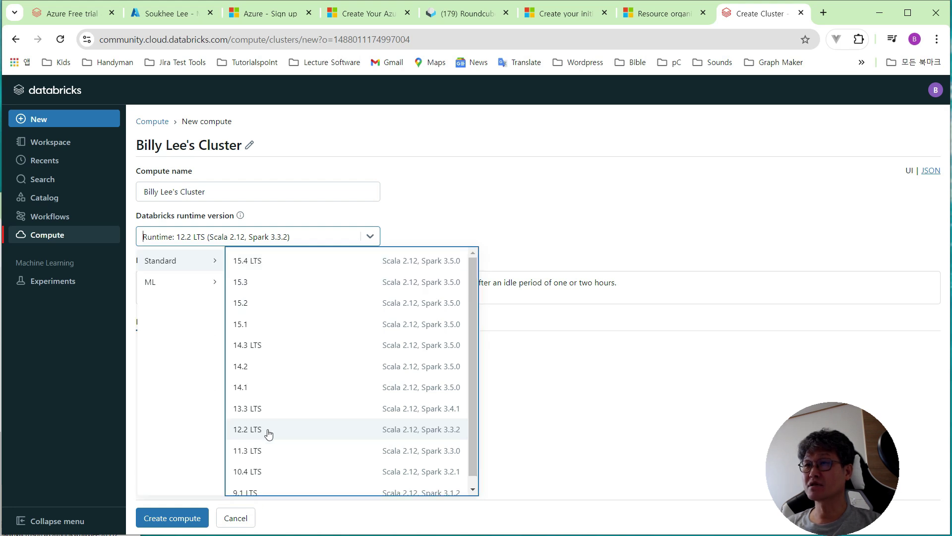
left_click(255, 262)
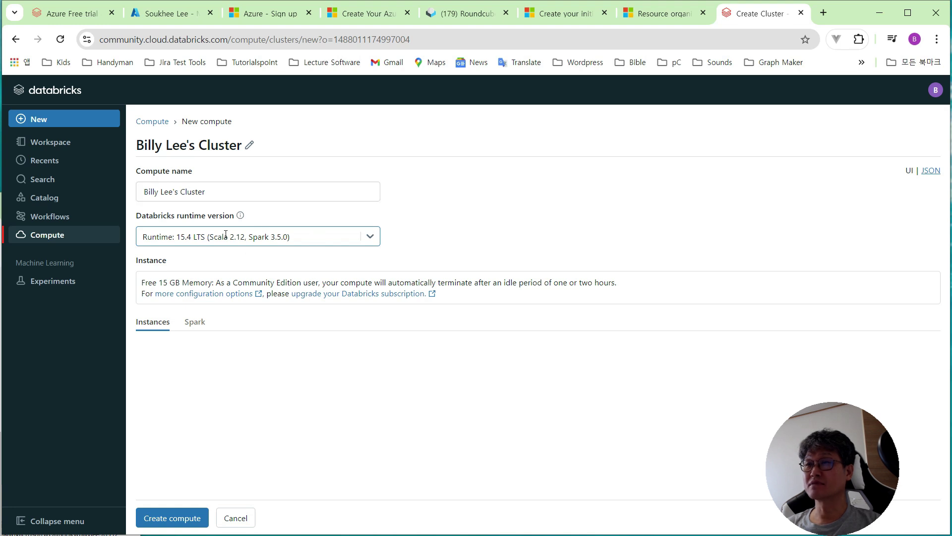
left_click(245, 236)
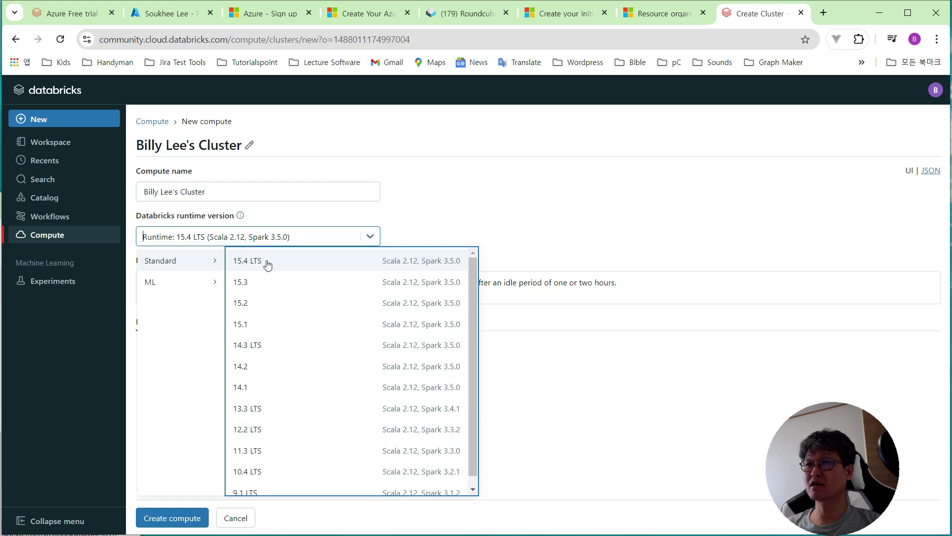
left_click(225, 213)
Replace the compute name with "Neuavenue Cluster".
left_click_drag(224, 196, 119, 194)
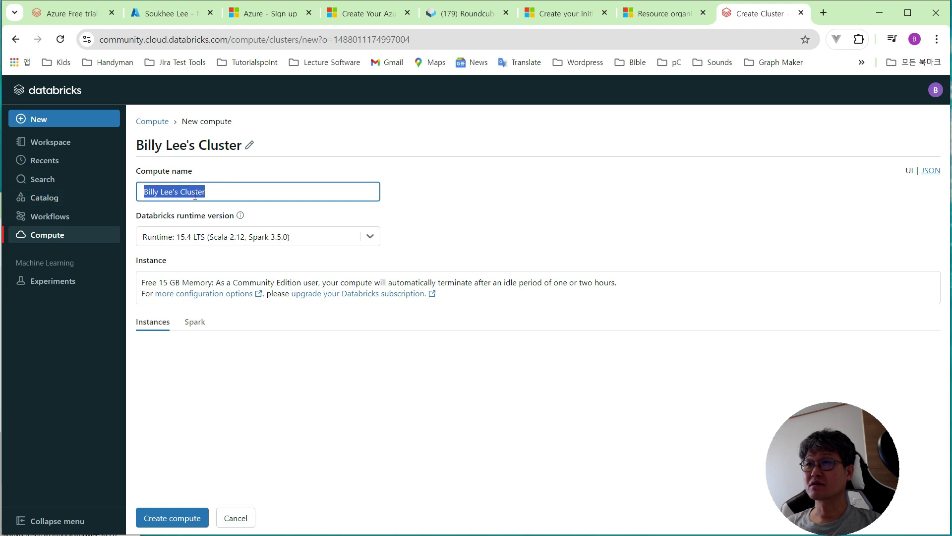
left_click(218, 191)
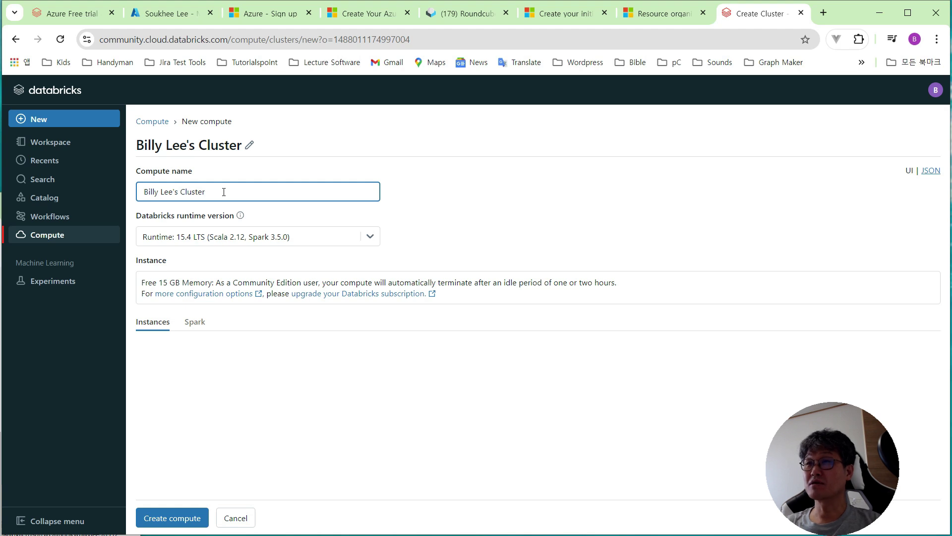
key("ctrl+a")
type("Neuaven")
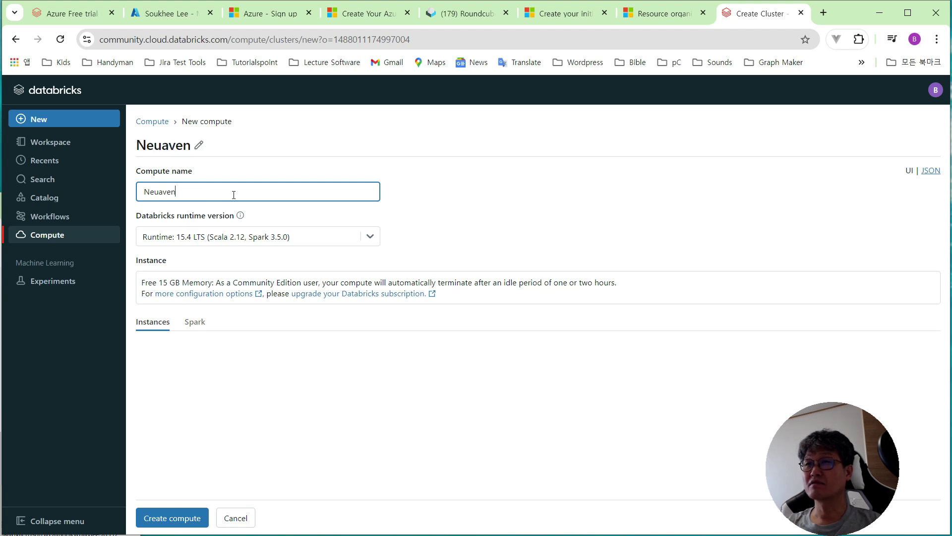
type("ue Clu")
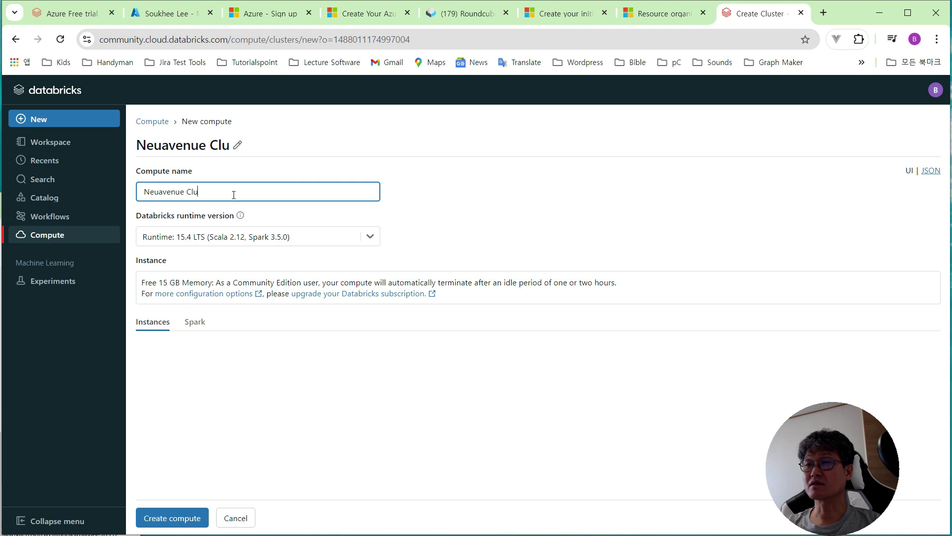
type("ster")
Open the Spark Configuration documentation linked from the Spark config help, skim that section and return to the compute form.
left_click(195, 322)
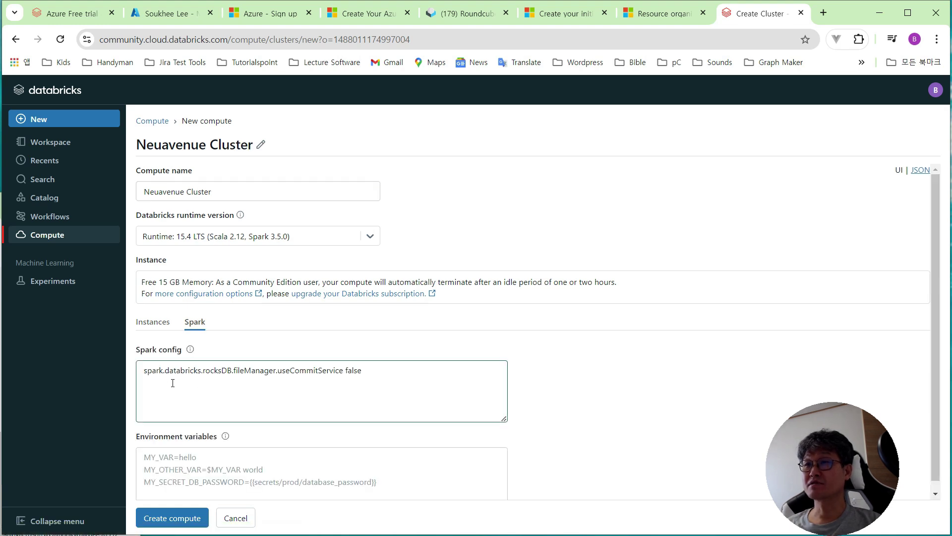
mouse_move(192, 351)
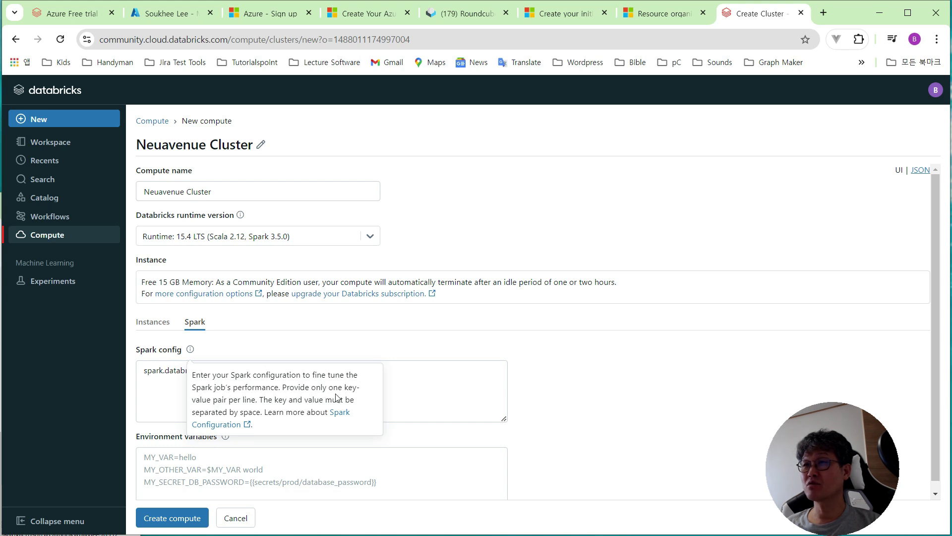
right_click(345, 417)
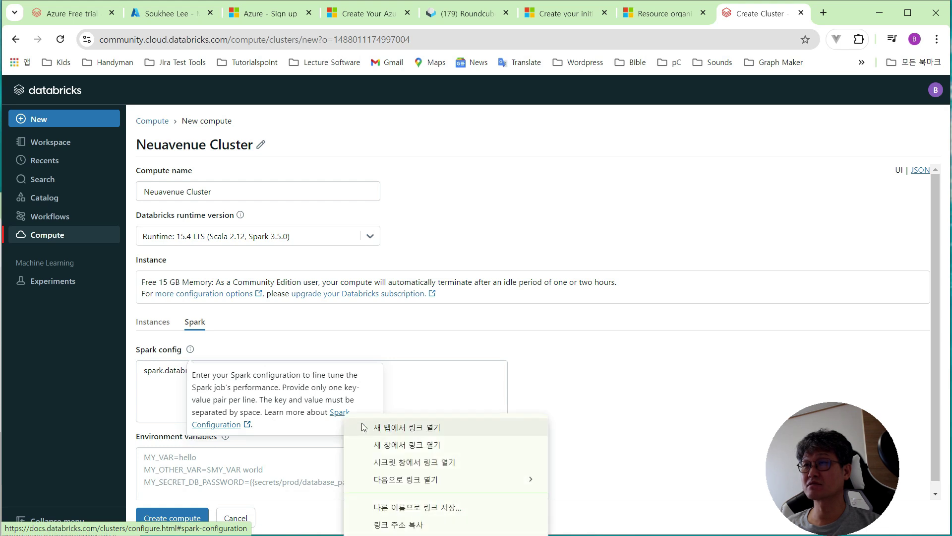
left_click(365, 422)
key("ctrl+Tab")
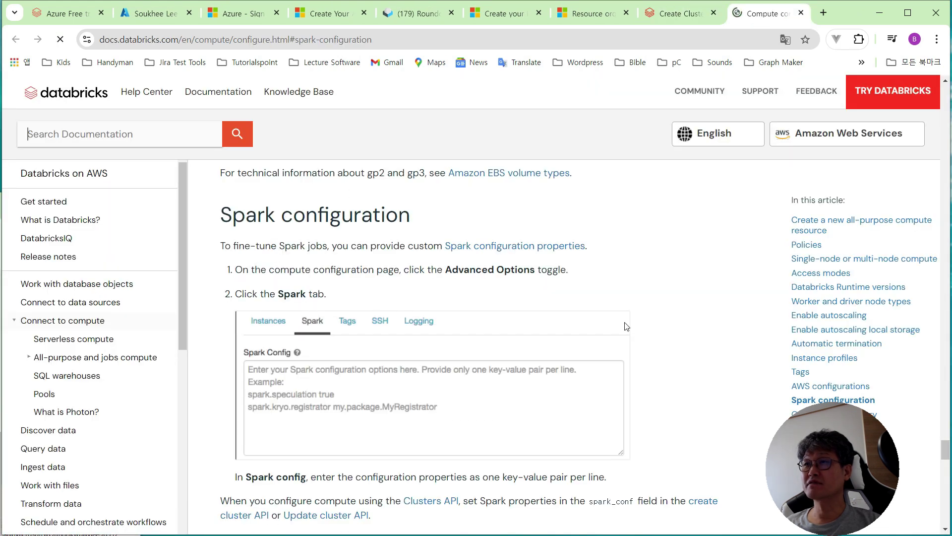
scroll(626, 322, "down", 8)
scroll(626, 322, "down", 10)
scroll(626, 325, "up", 8)
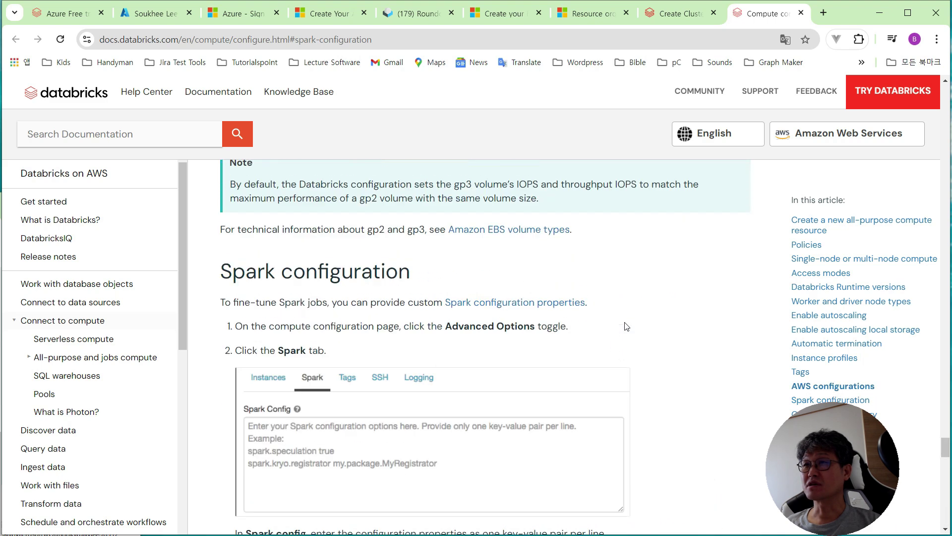
left_click(674, 23)
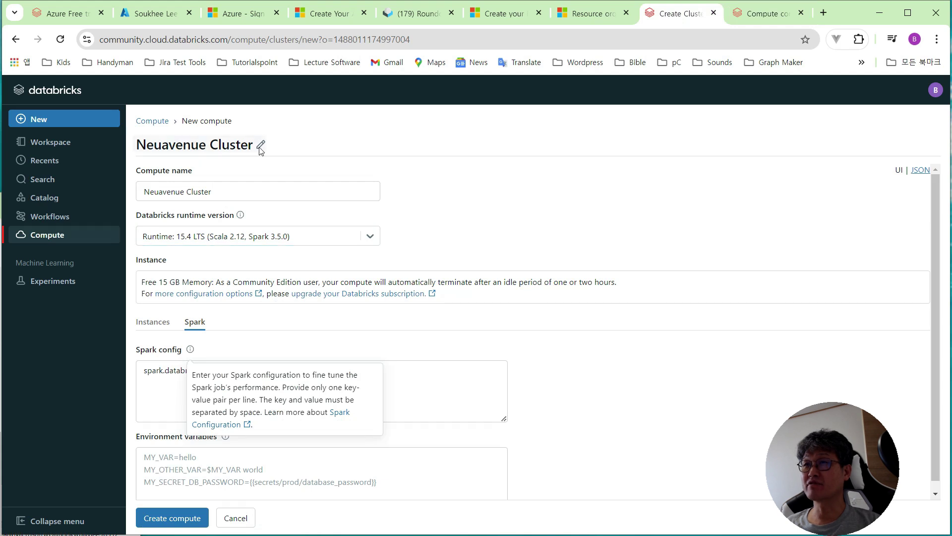
Review the default Spark config entry and the environment variables field of the new compute.
left_click(285, 416)
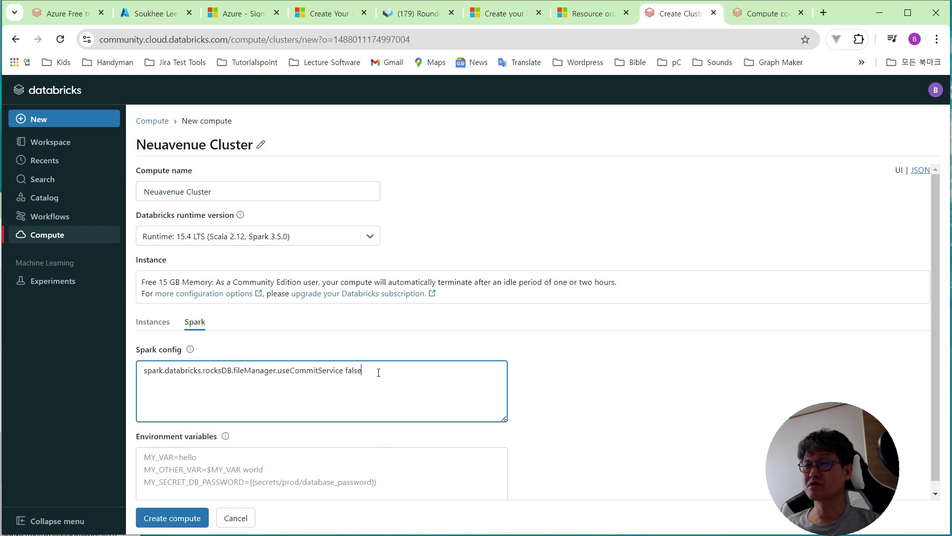
left_click_drag(378, 373, 117, 373)
left_click(268, 440)
left_click(267, 440)
left_click(224, 456)
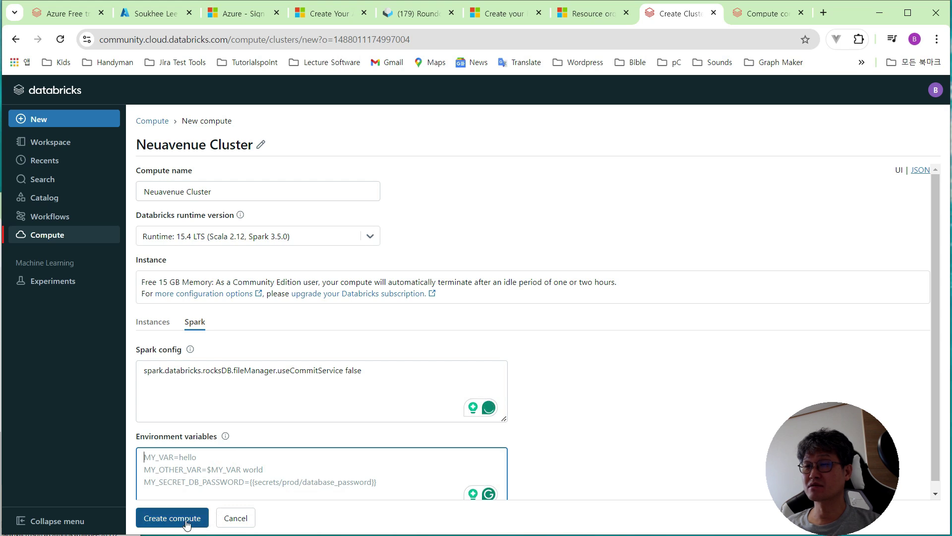
Return to the instance options and create the Neuavenue Cluster compute.
left_click(165, 319)
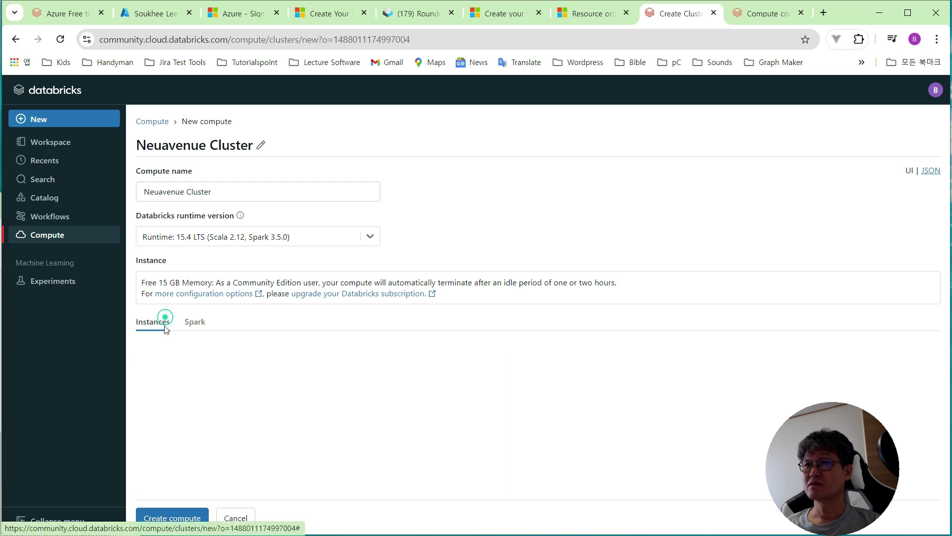
left_click(179, 522)
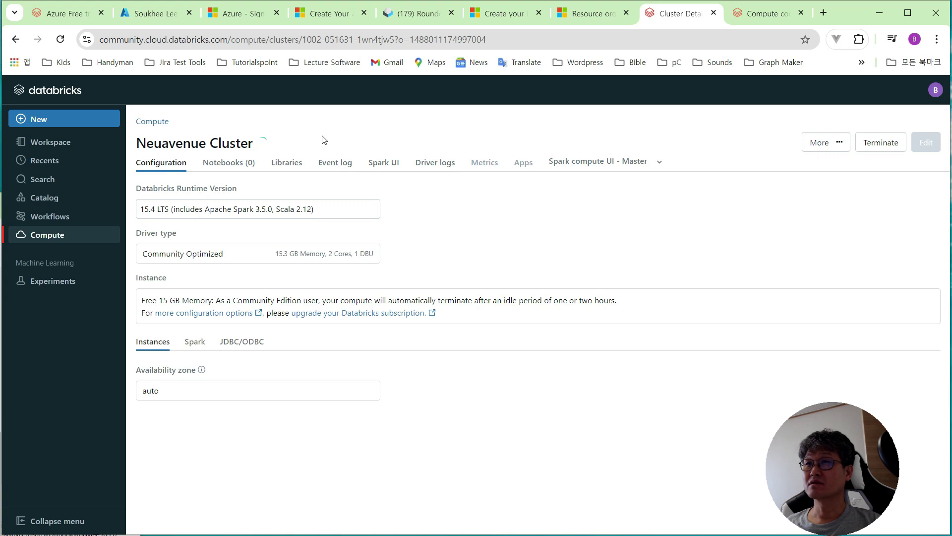
Examine the name and configuration details of the newly created cluster.
left_click(62, 121)
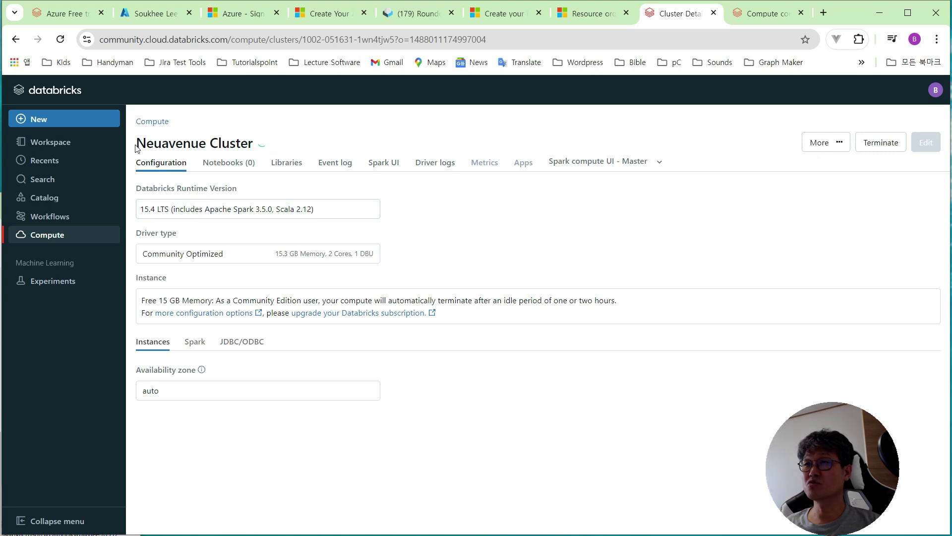
left_click_drag(137, 147, 298, 141)
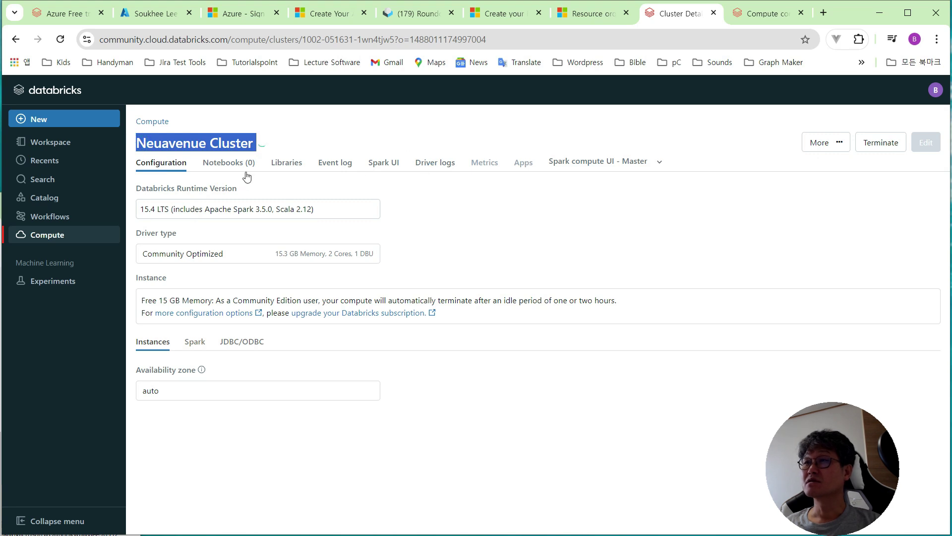
left_click(168, 166)
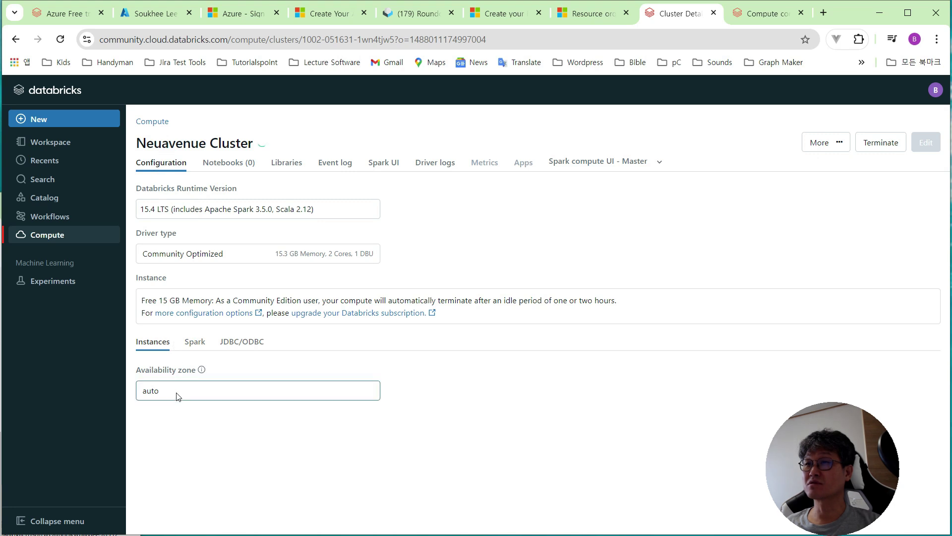
Review the cluster's Spark settings and its JDBC/ODBC connection details down to the JDBC URL.
left_click(194, 342)
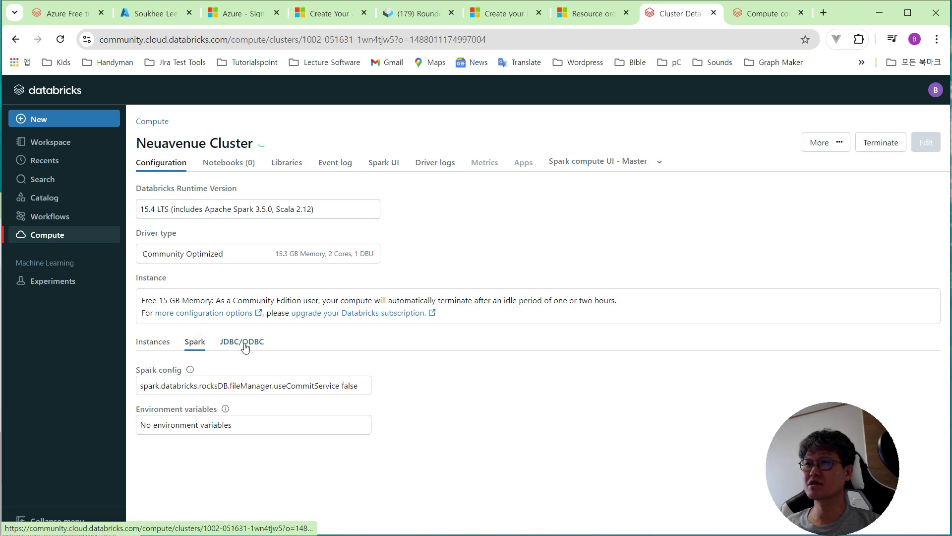
left_click(244, 342)
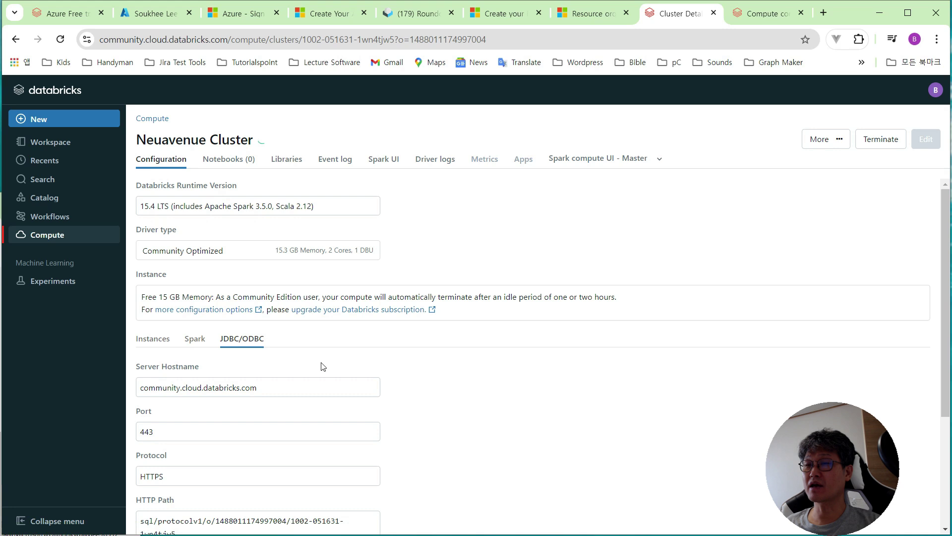
scroll(303, 402, "down", 3)
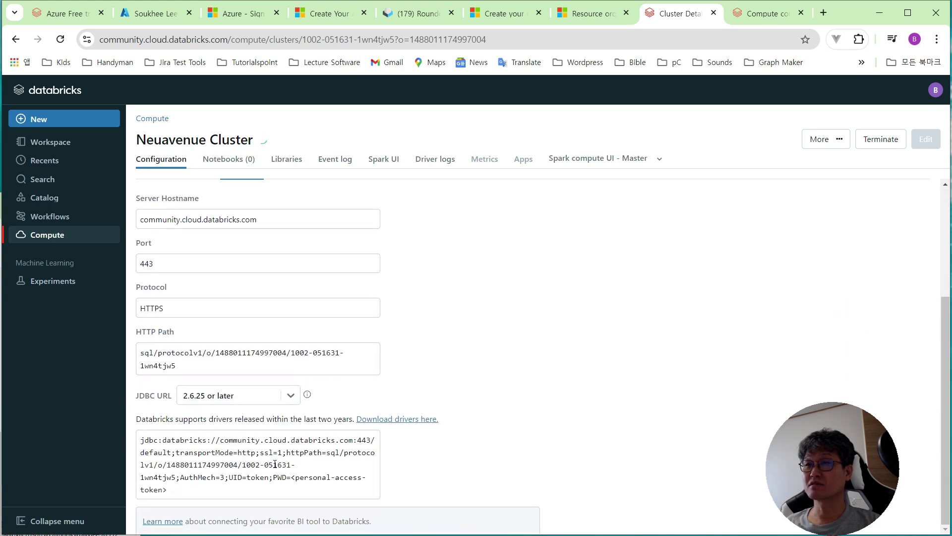
Check the cluster's attached notebooks, installed libraries and event log.
left_click(229, 158)
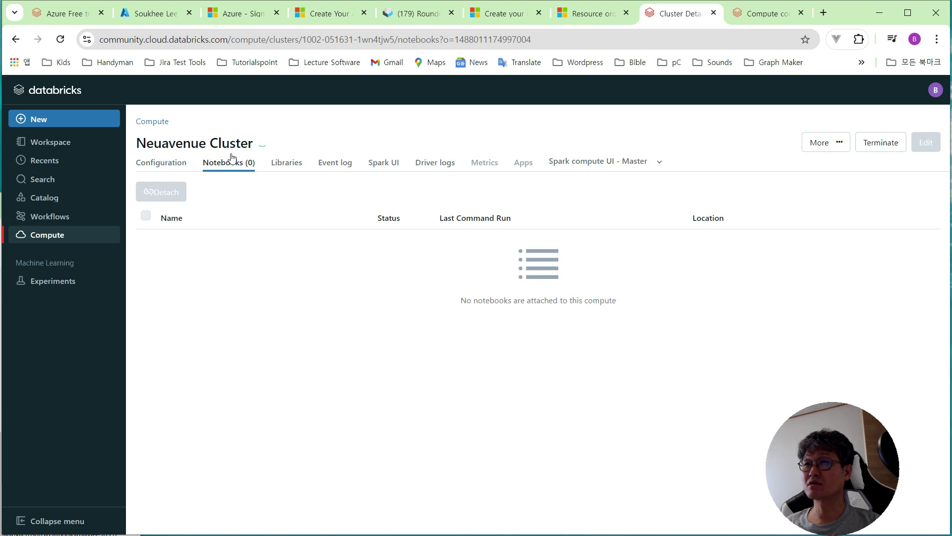
left_click(287, 166)
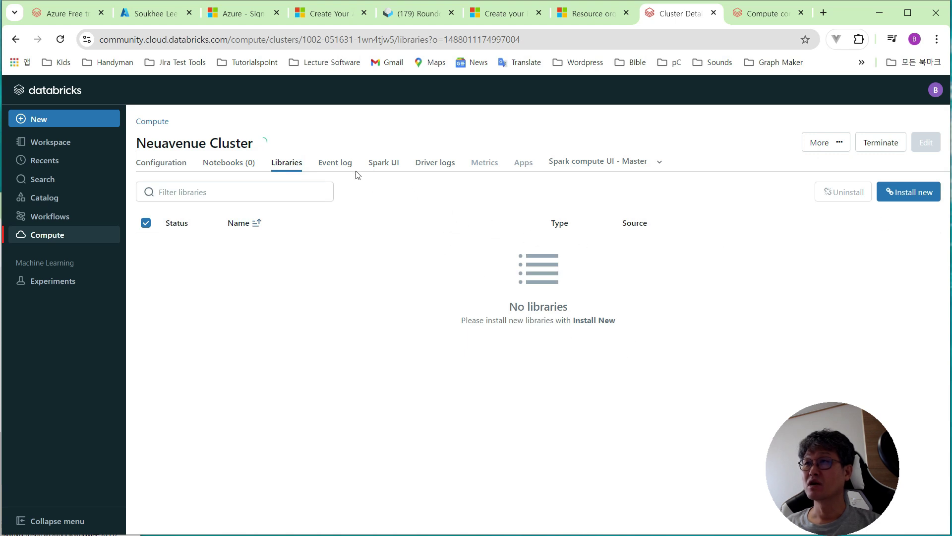
left_click(343, 168)
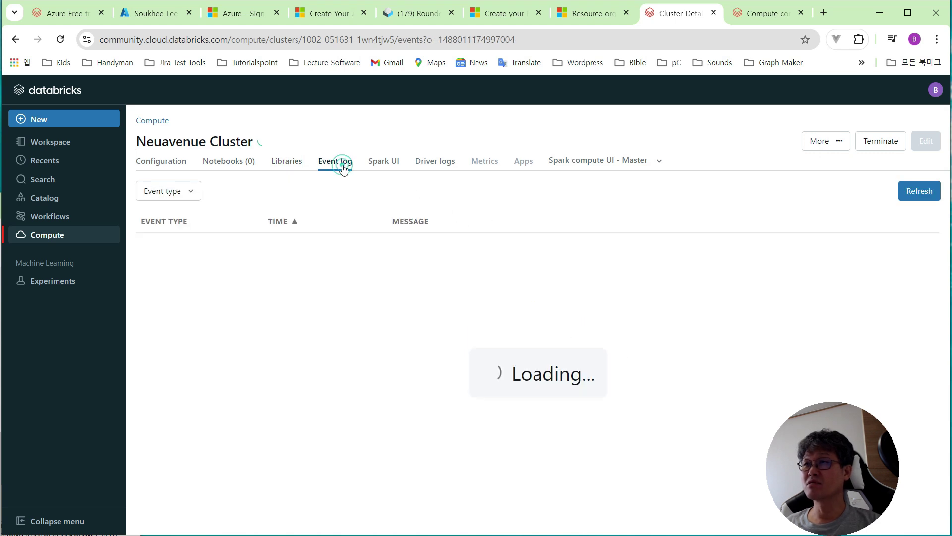
Check the cluster's Spark UI page and its driver logs.
left_click(387, 167)
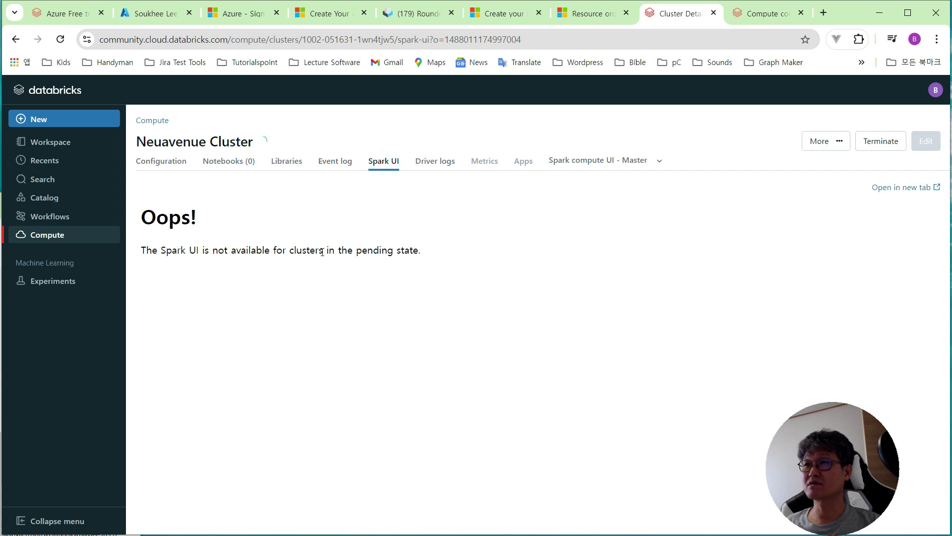
left_click_drag(409, 253, 457, 260)
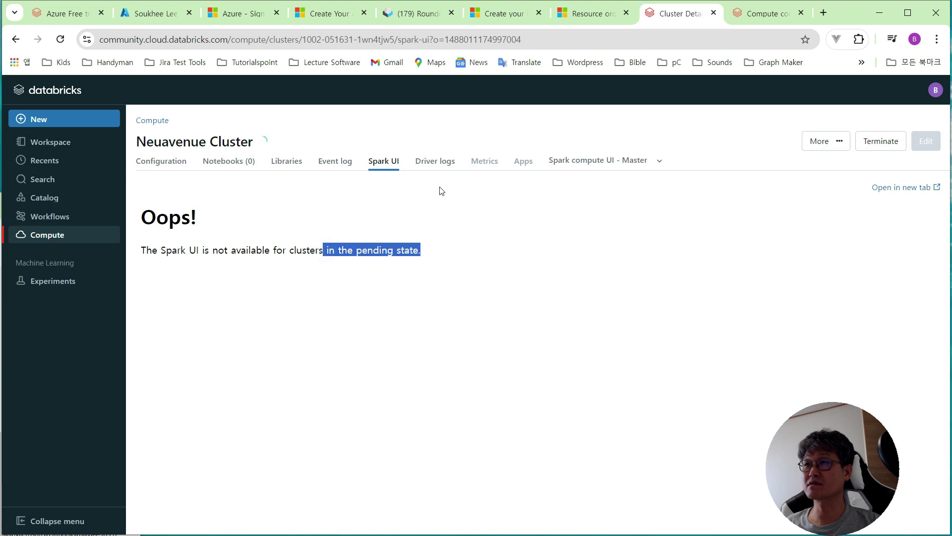
left_click(434, 162)
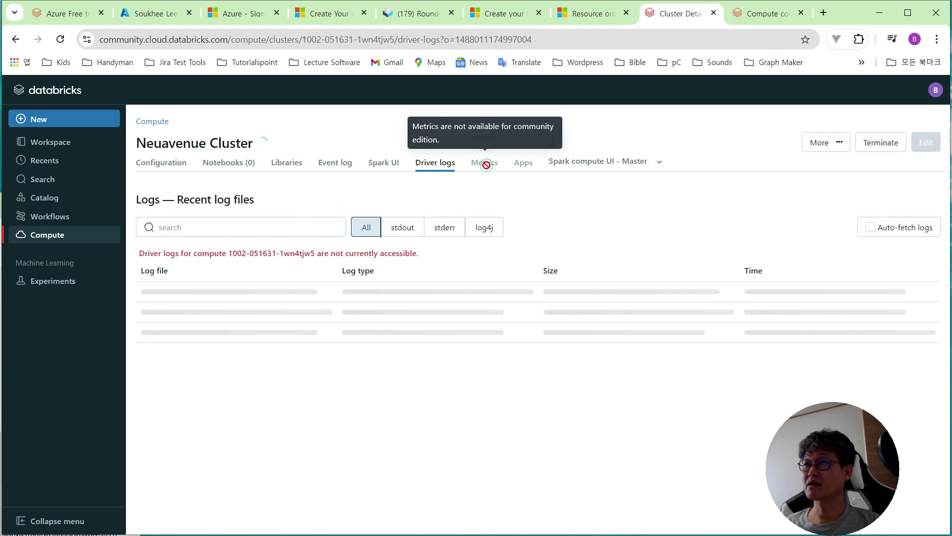
Check the Spark compute UI for the master node and show the additional actions available for the cluster.
left_click(600, 165)
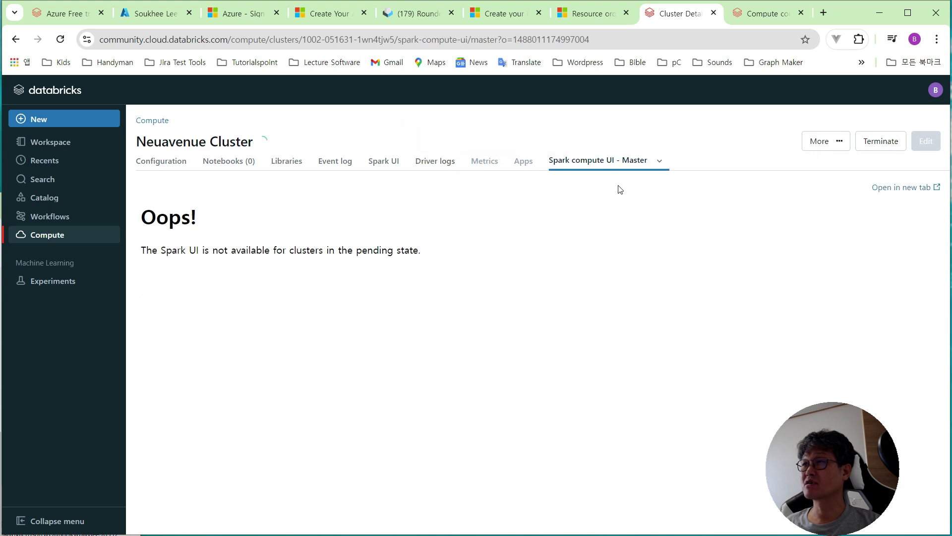
triple_click(580, 254)
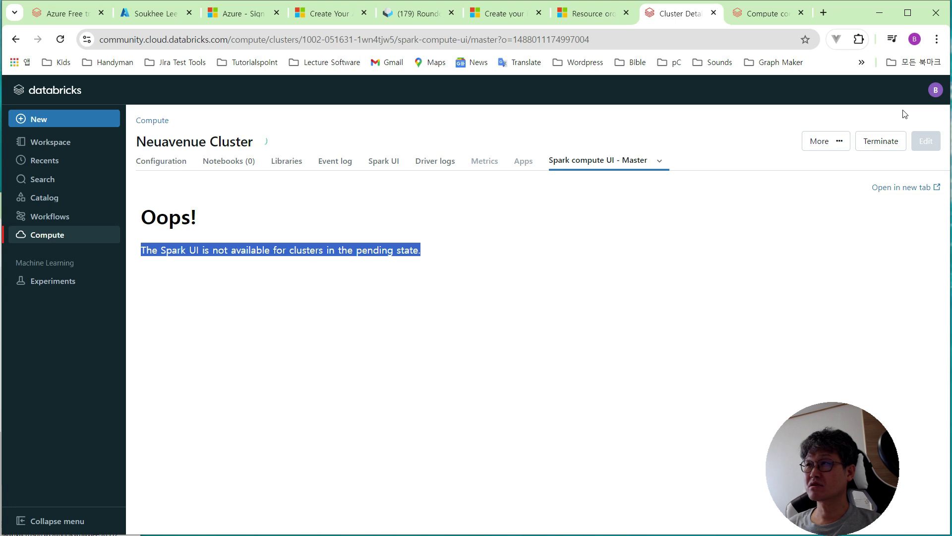
left_click(837, 146)
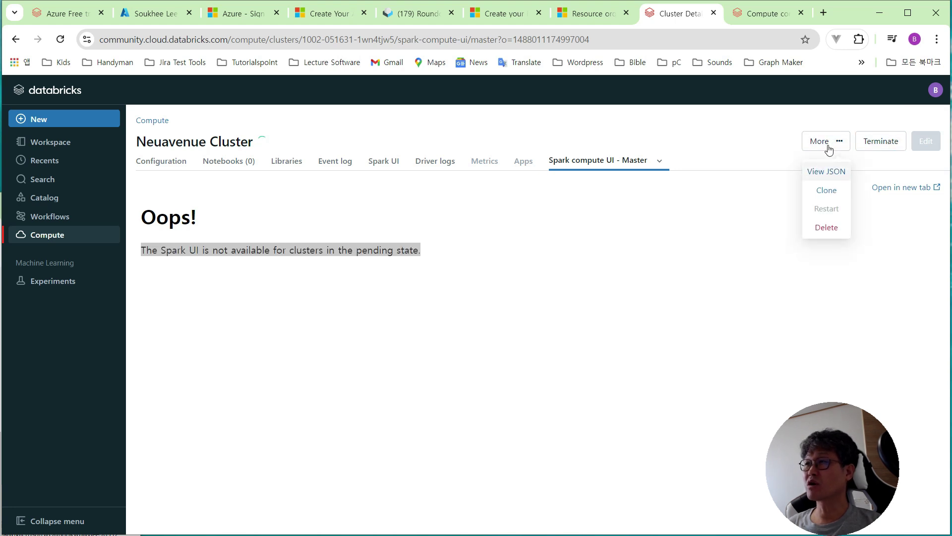